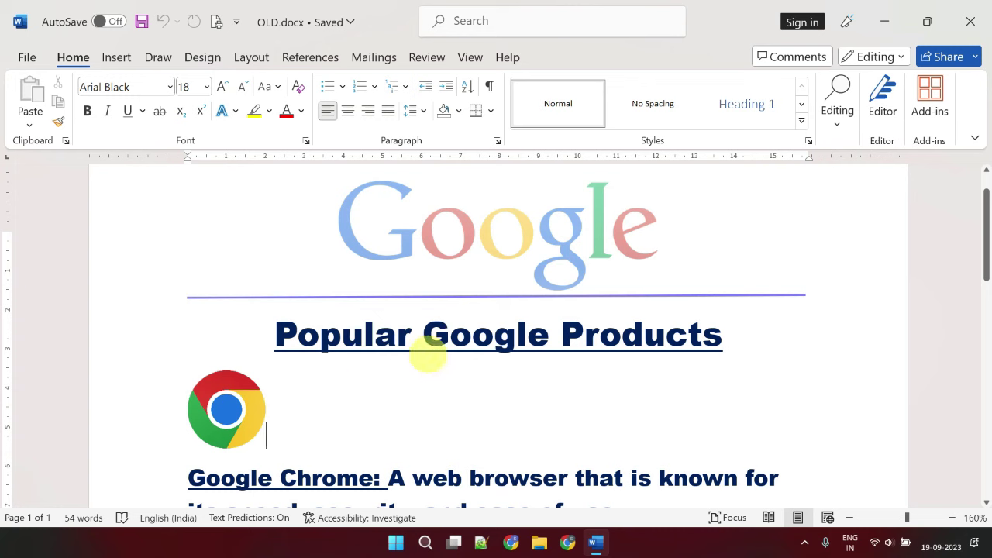
# - Open the header for editing, then return to the document body
pyautogui.click(226, 409)
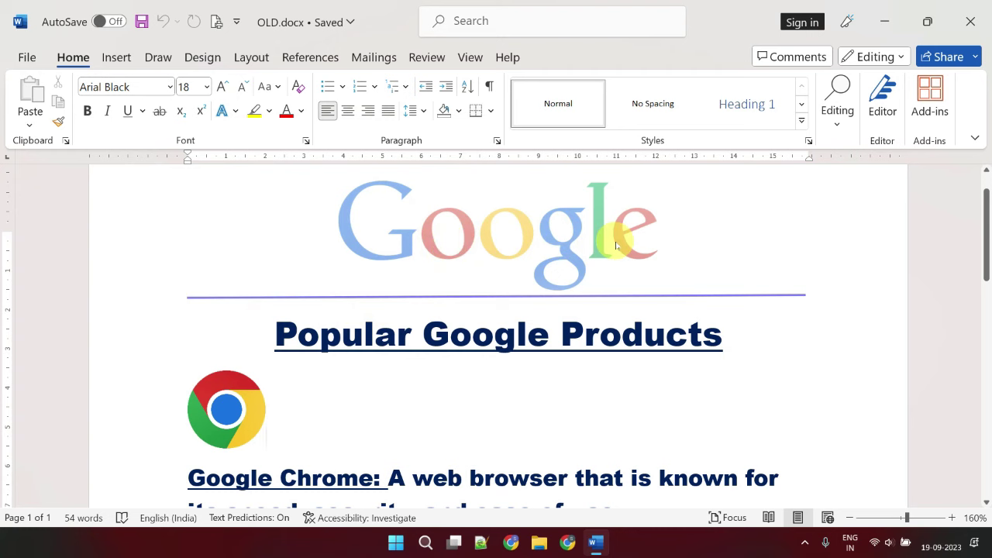
pyautogui.click(743, 224)
pyautogui.doubleClick(743, 224)
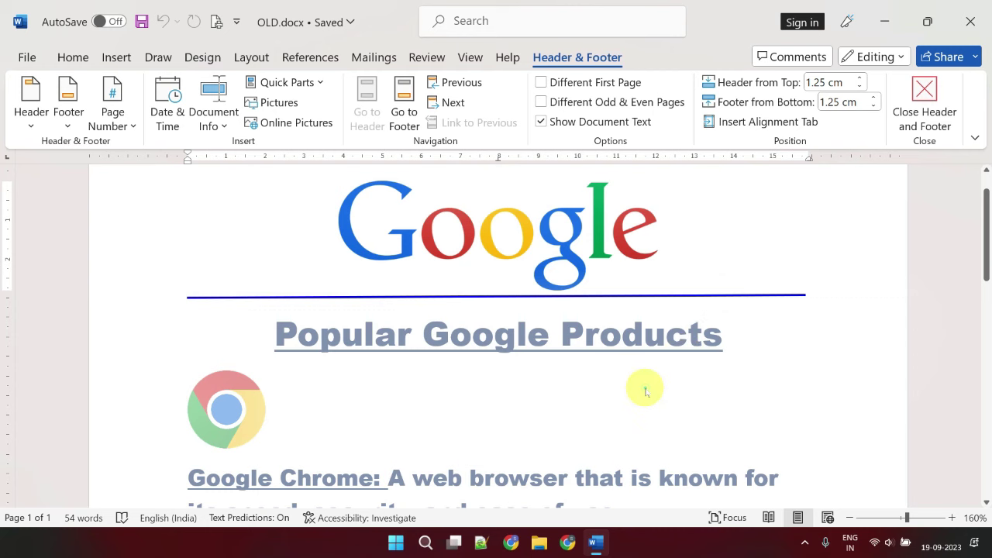
pyautogui.doubleClick(645, 389)
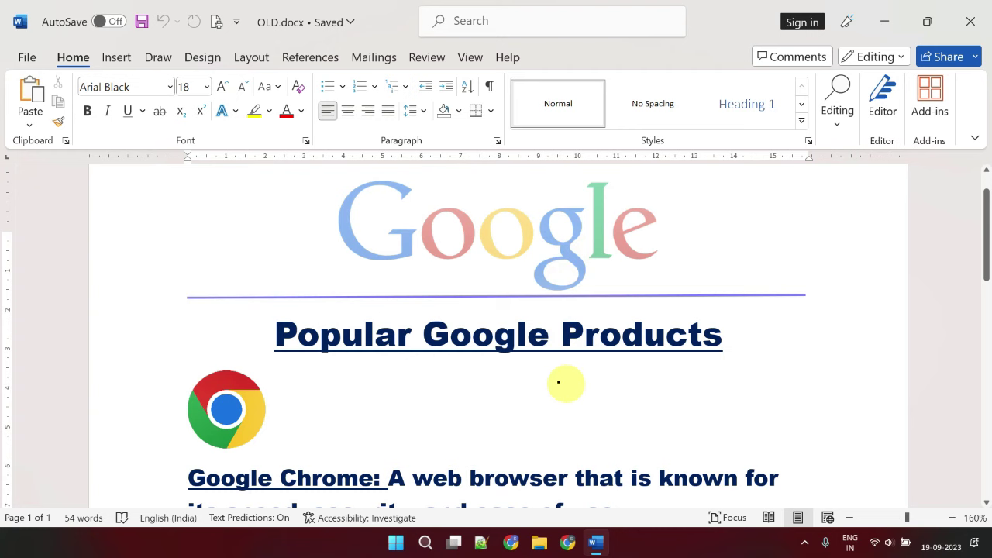
# - Check the page in print preview, then return to the document
pyautogui.click(26, 56)
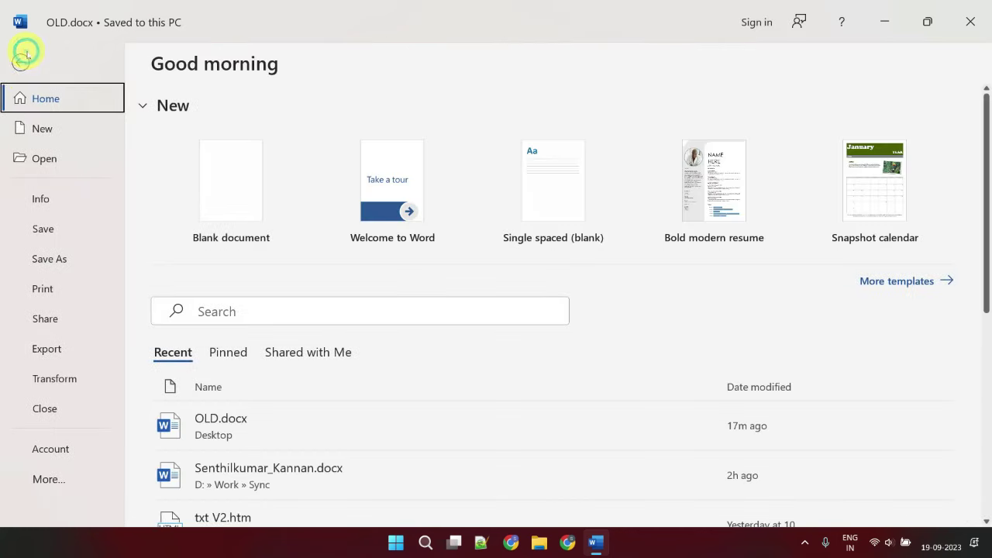
pyautogui.click(48, 287)
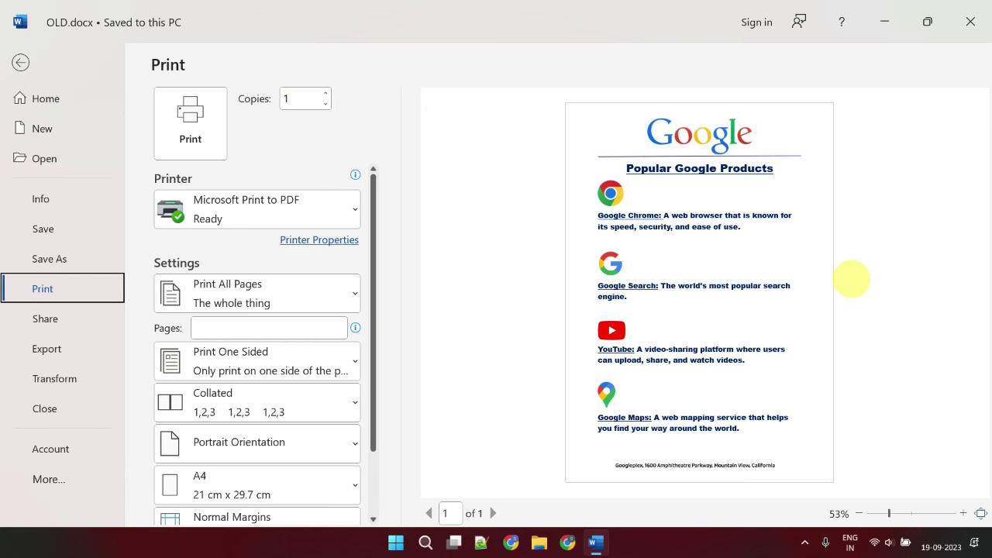
pyautogui.click(20, 62)
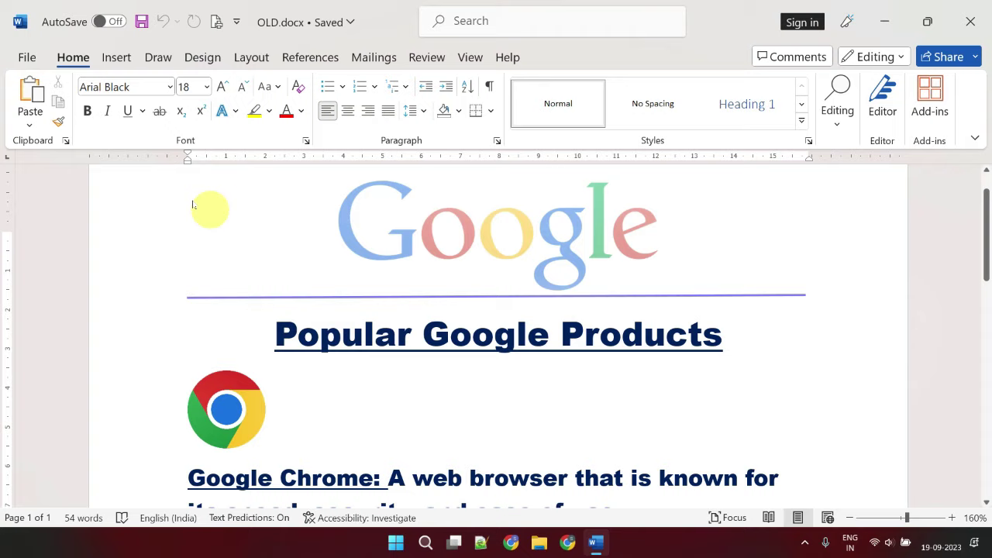
# - Export the document to the Desktop as OLD.pdf in PDF format
pyautogui.click(26, 57)
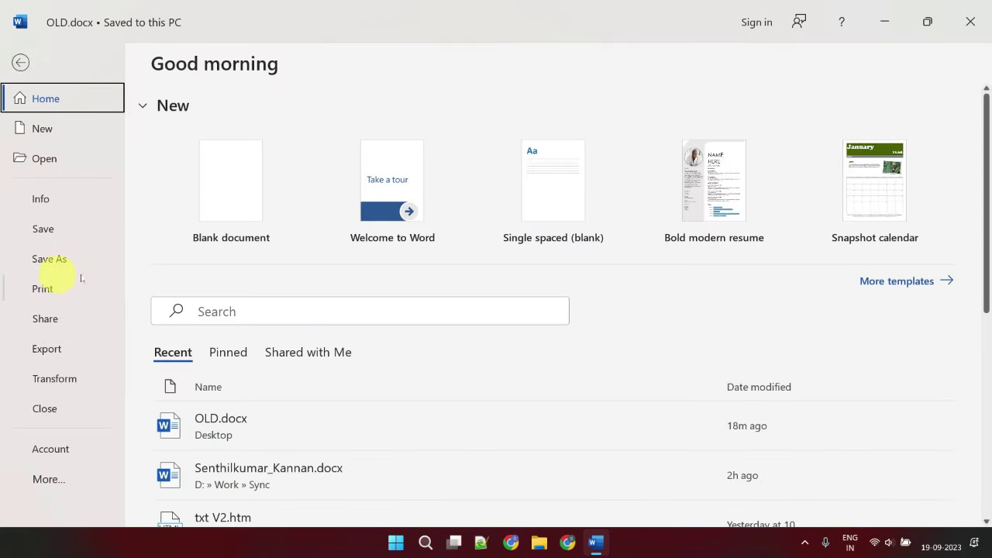
pyautogui.click(62, 259)
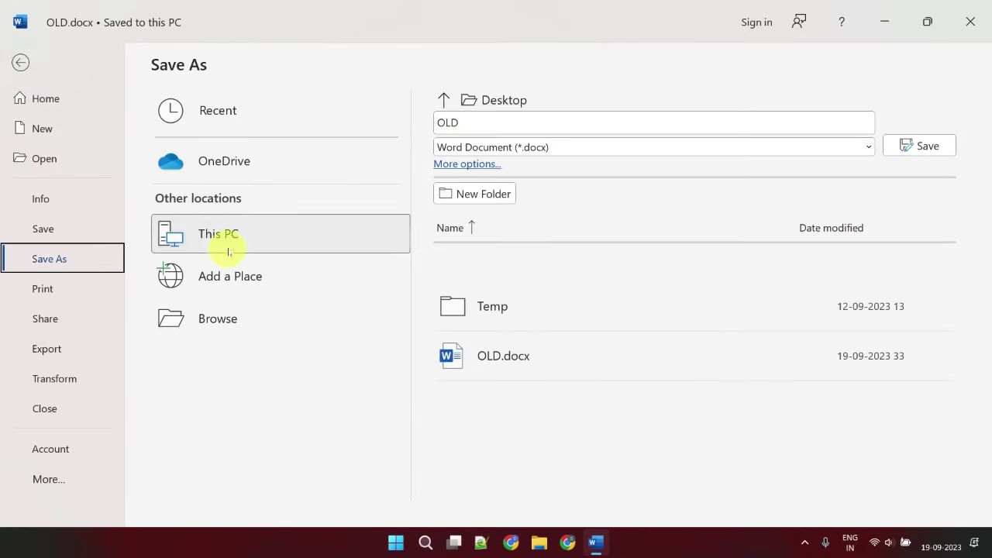
pyautogui.click(228, 248)
pyautogui.scroll(1, 77, 129)
pyautogui.click(62, 127)
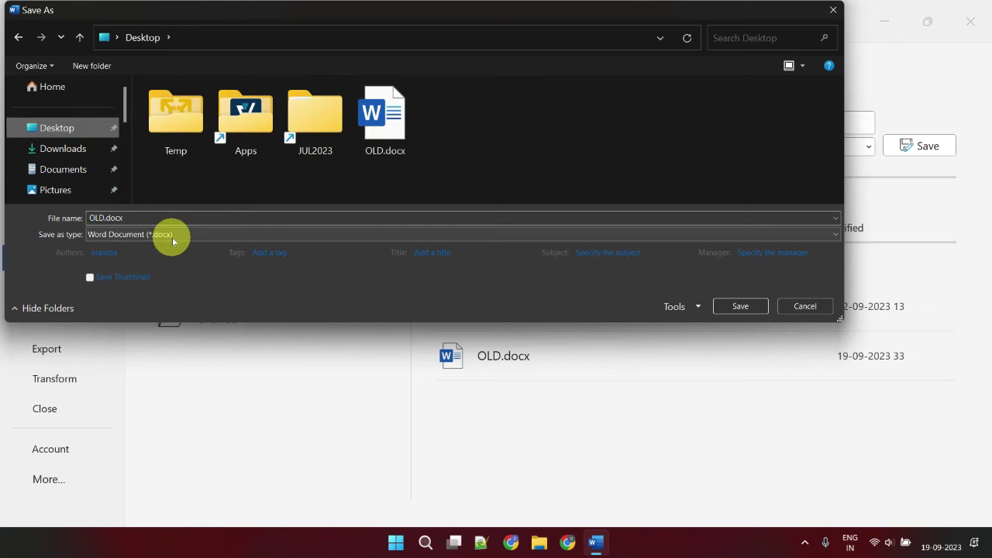
pyautogui.click(171, 236)
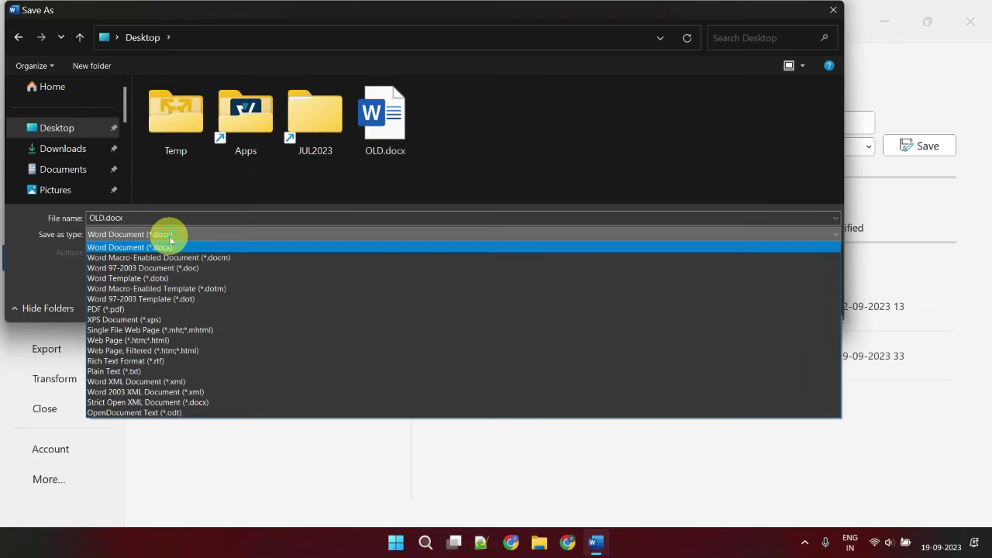
pyautogui.click(162, 310)
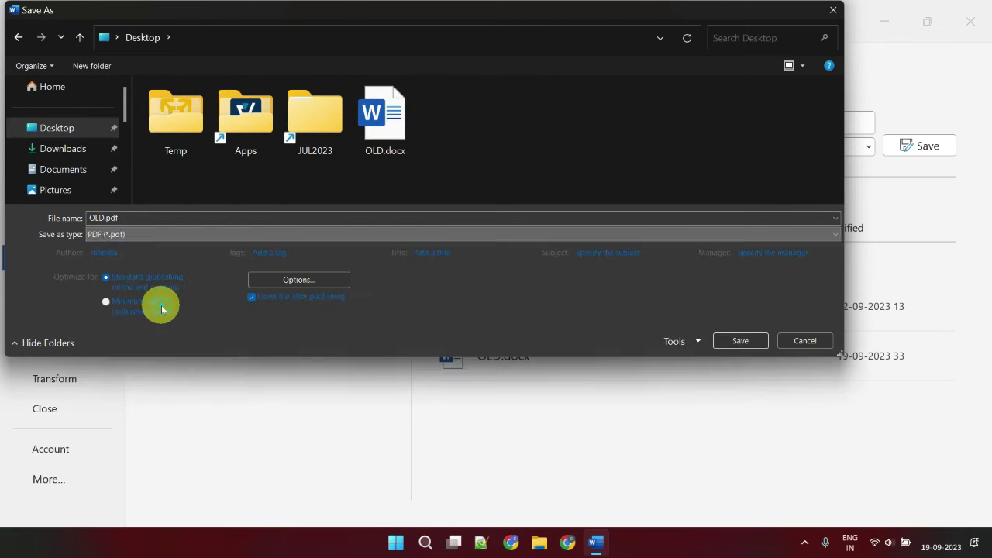
pyautogui.click(728, 341)
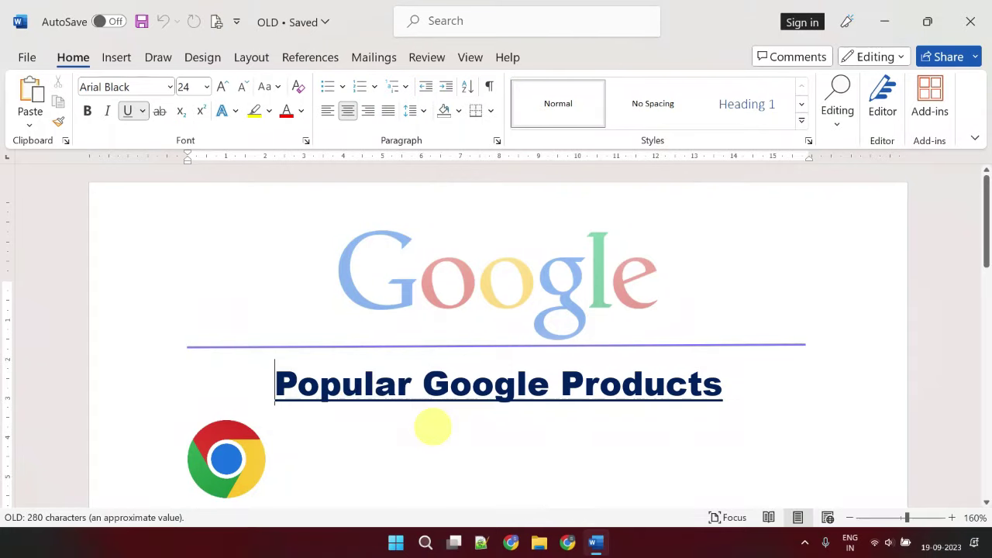
# - Save a copy of the document to the Desktop under the name NEW
pyautogui.click(26, 58)
pyautogui.click(47, 255)
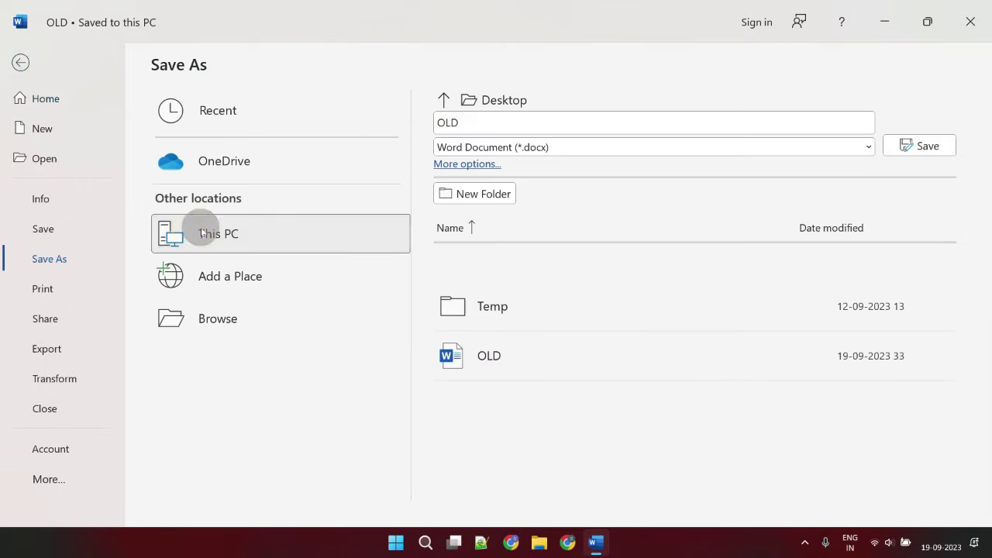
pyautogui.doubleClick(199, 229)
pyautogui.click(68, 134)
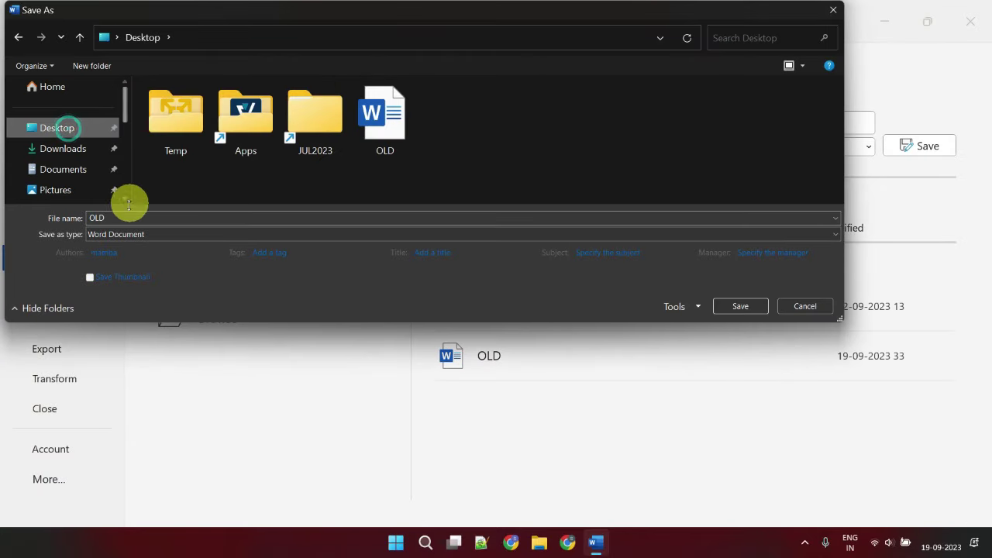
pyautogui.click(124, 213)
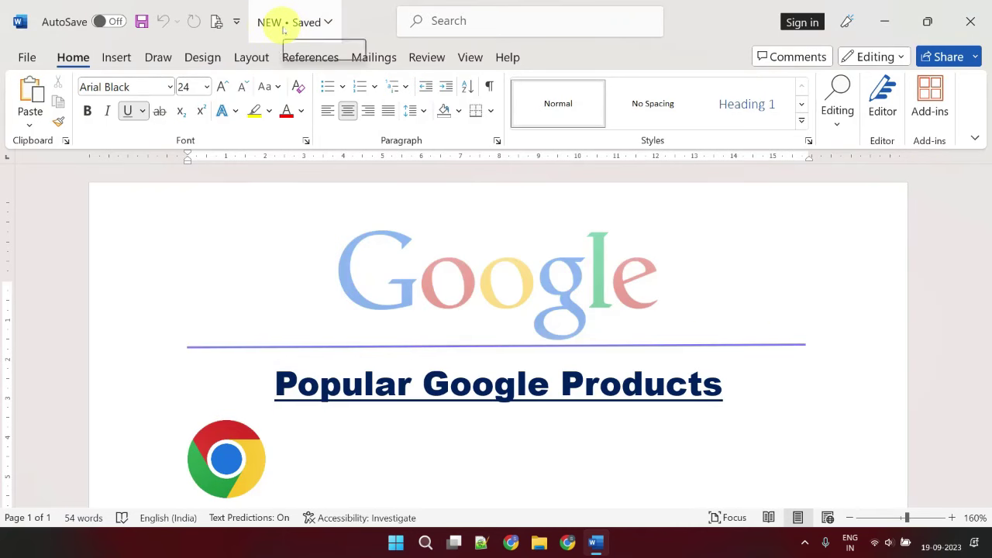
# - Remove the Google logo header and the footer from NEW
pyautogui.doubleClick(686, 302)
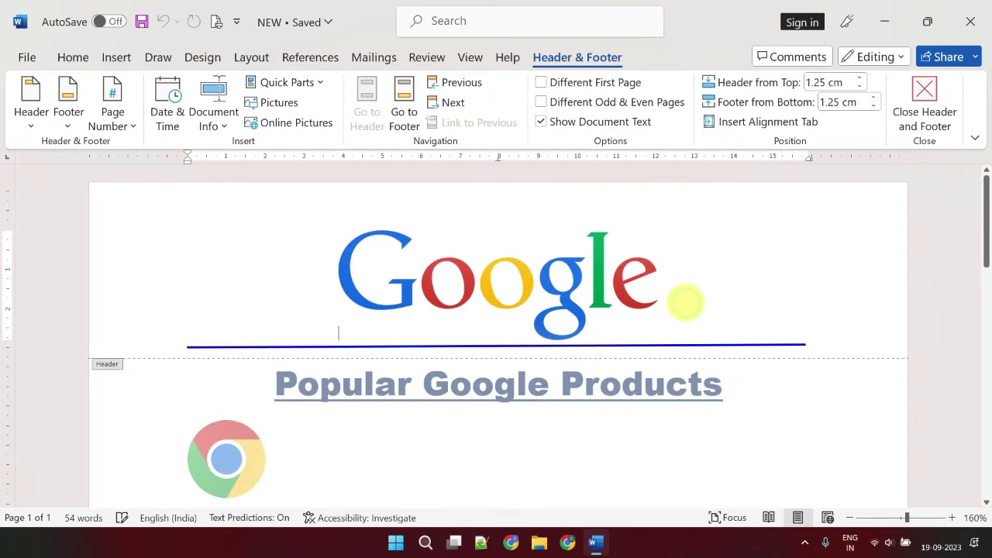
pyautogui.click(28, 120)
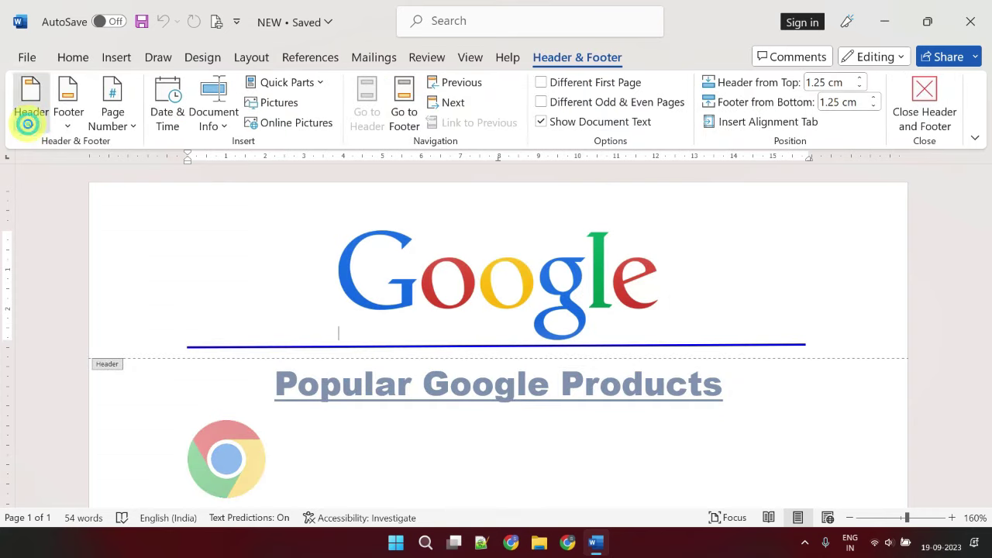
pyautogui.scroll(-3, 97, 394)
pyautogui.scroll(-10, 98, 394)
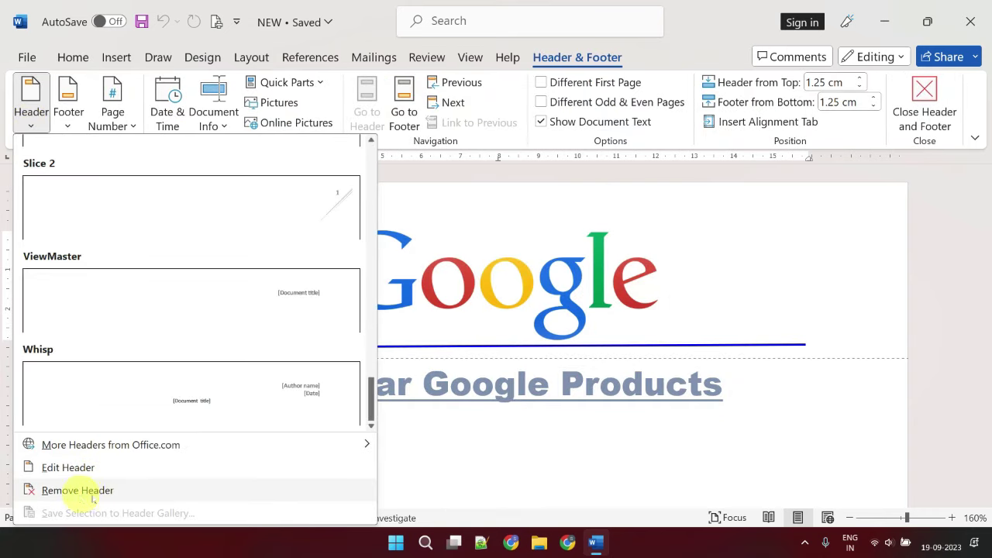
pyautogui.click(96, 496)
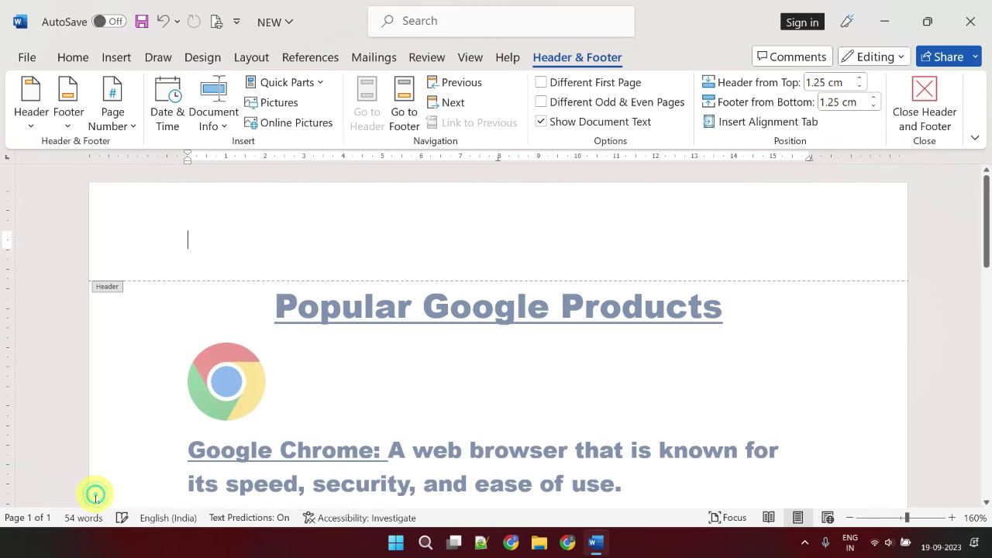
pyautogui.click(69, 116)
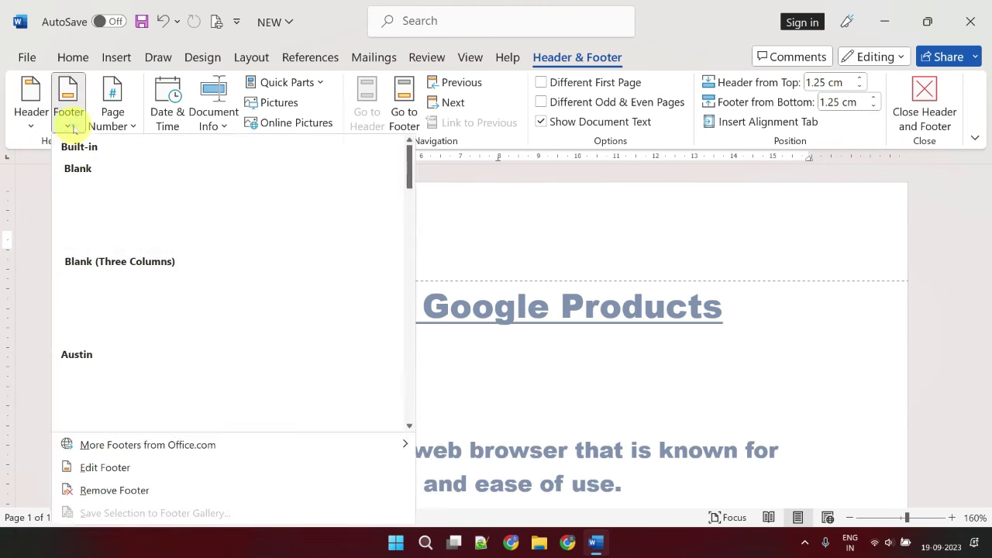
pyautogui.click(186, 492)
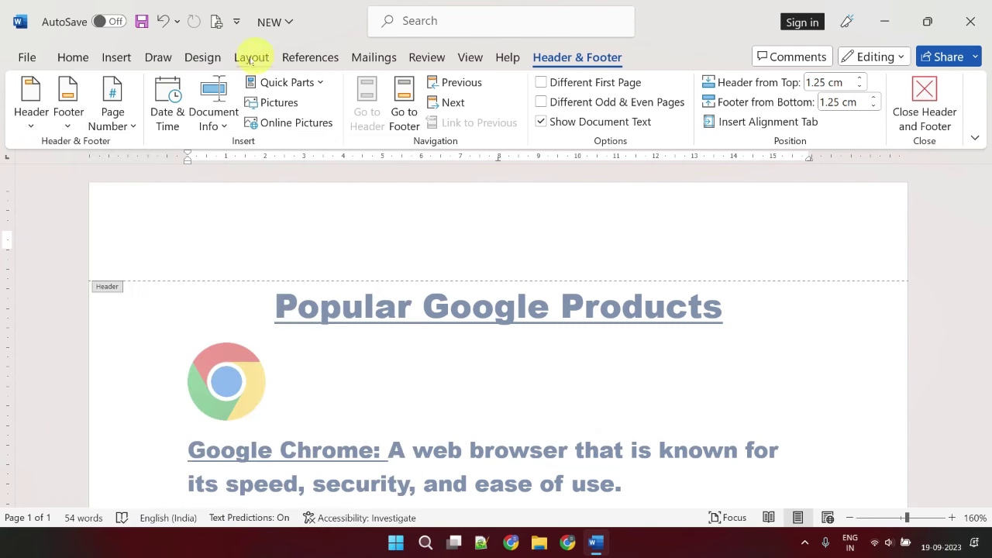
# - Change the top margin to 1 cm in Custom Margins and apply it
pyautogui.click(259, 59)
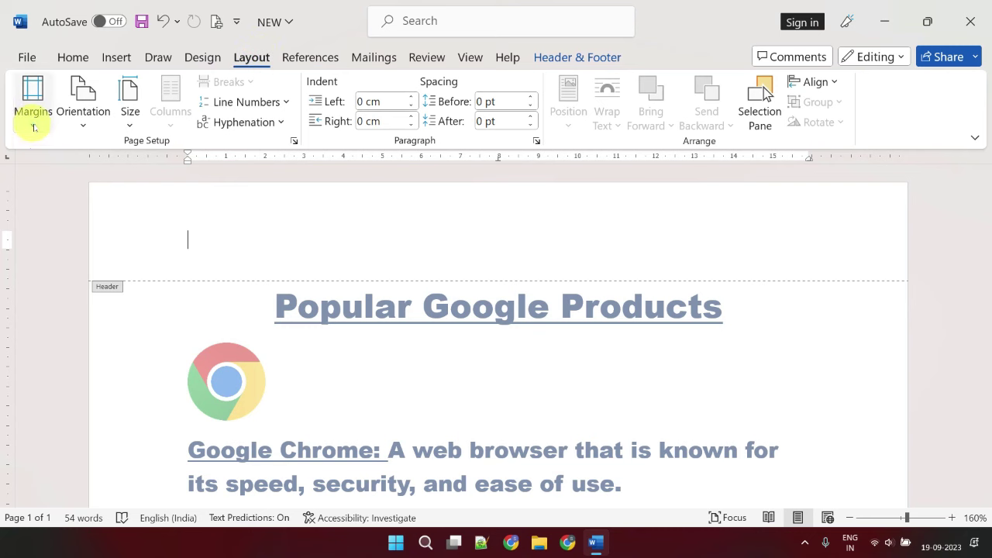
pyautogui.click(33, 124)
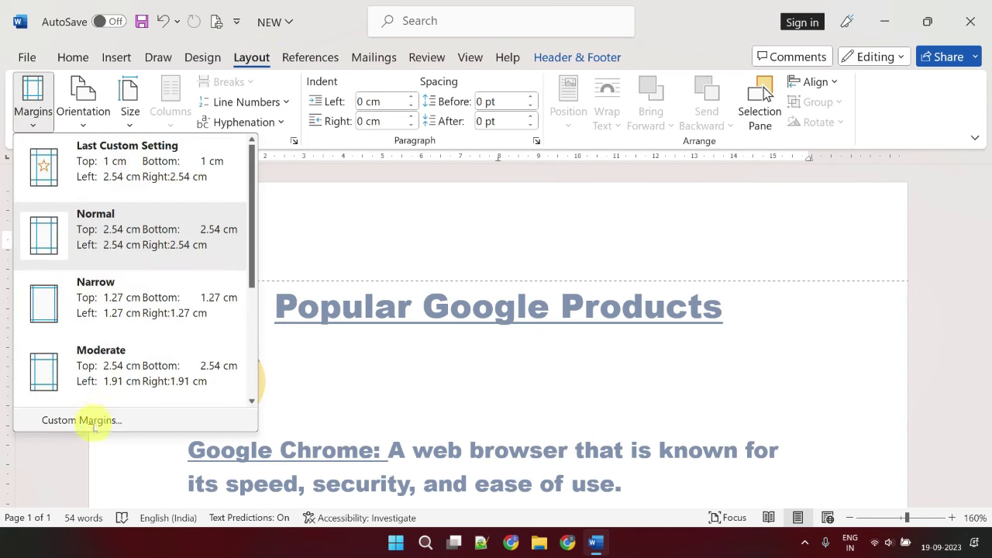
pyautogui.click(118, 423)
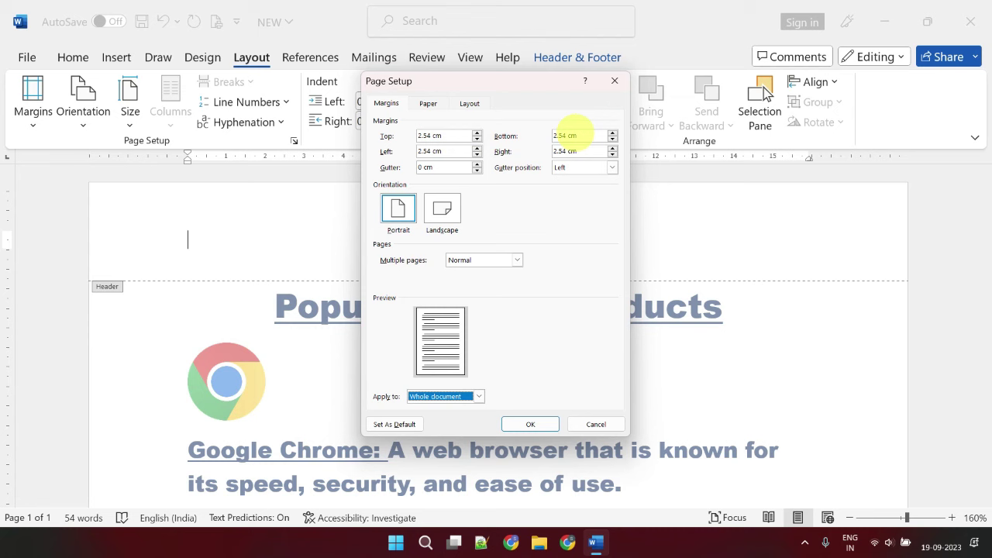
pyautogui.click(388, 136)
pyautogui.write('1')
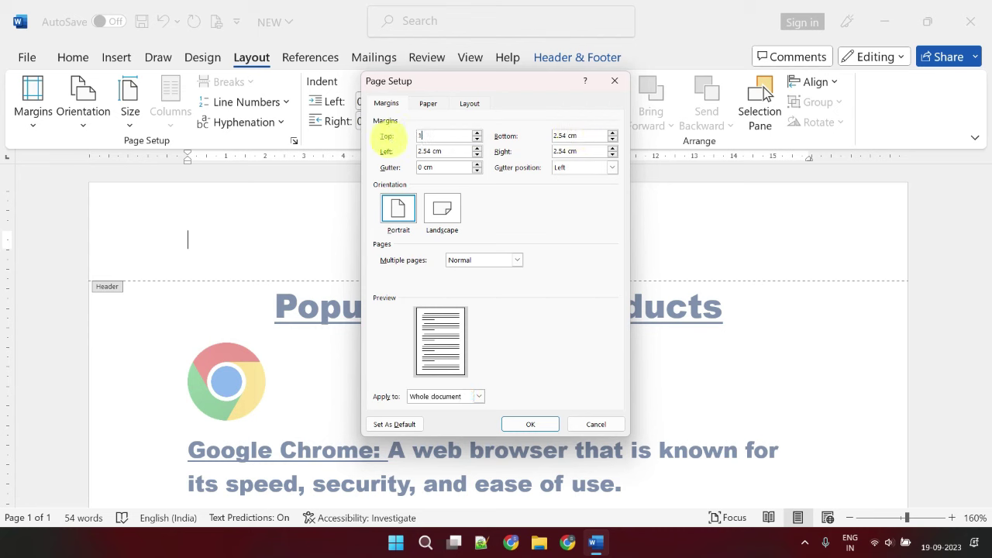
pyautogui.click(534, 425)
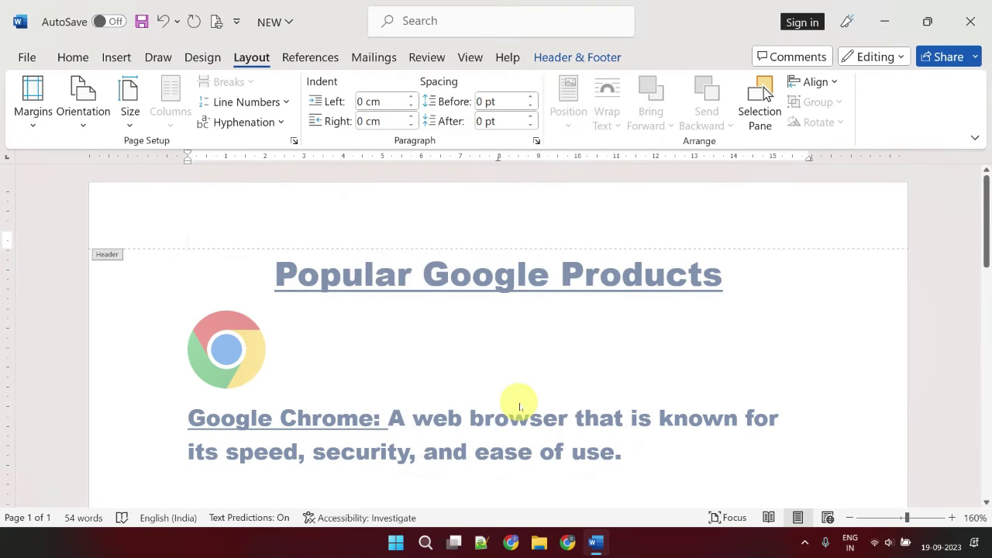
# - Reopen OLD from the Desktop and select all of its header content
pyautogui.doubleClick(469, 348)
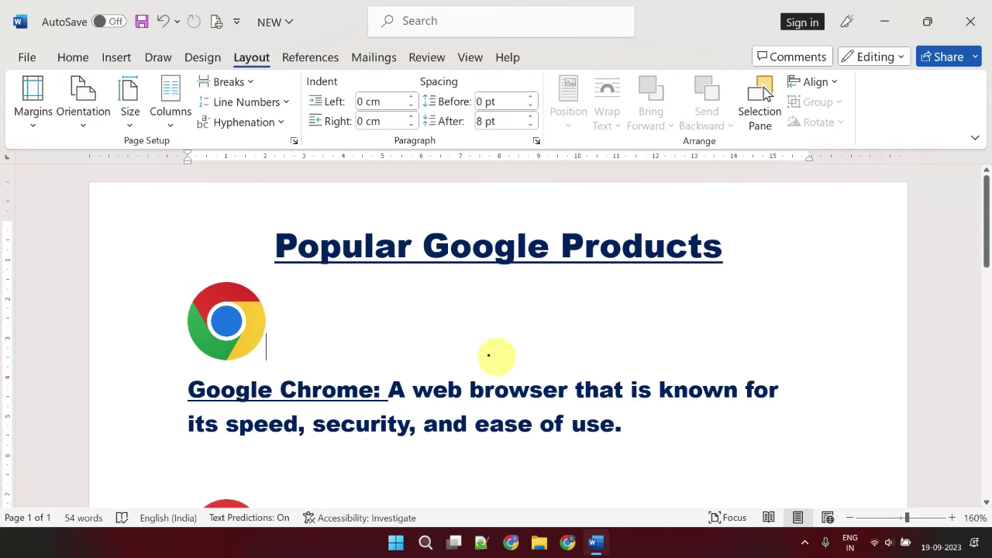
pyautogui.press('super+d')
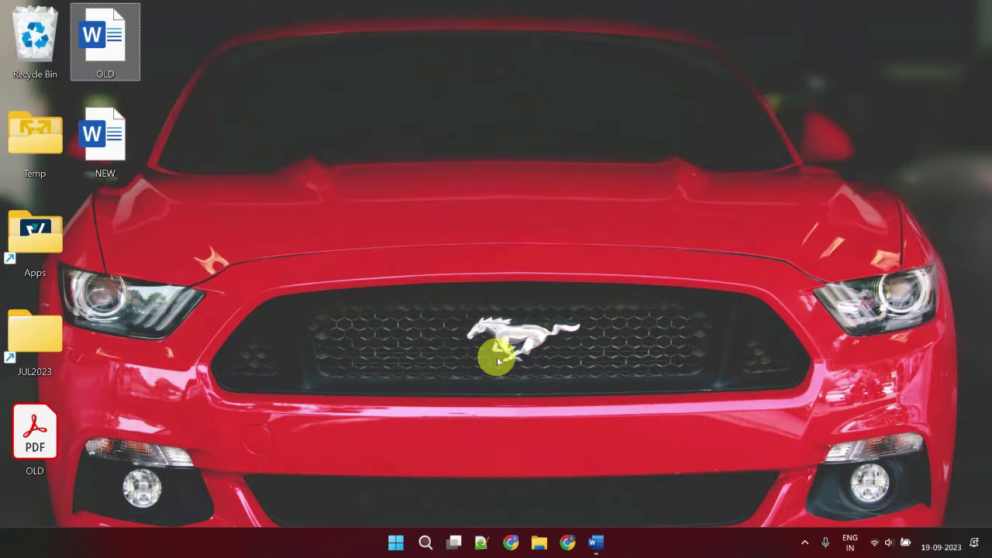
pyautogui.doubleClick(124, 49)
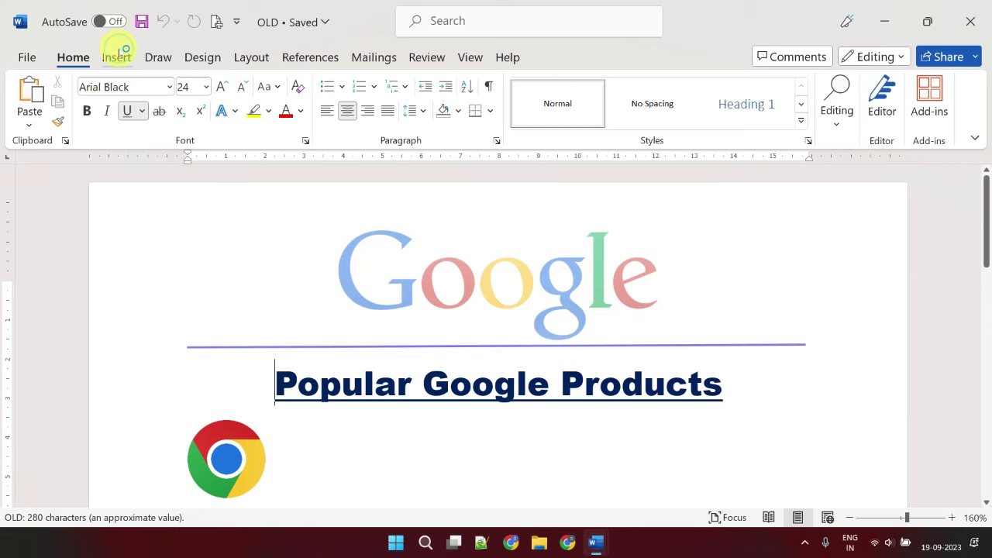
pyautogui.click(717, 305)
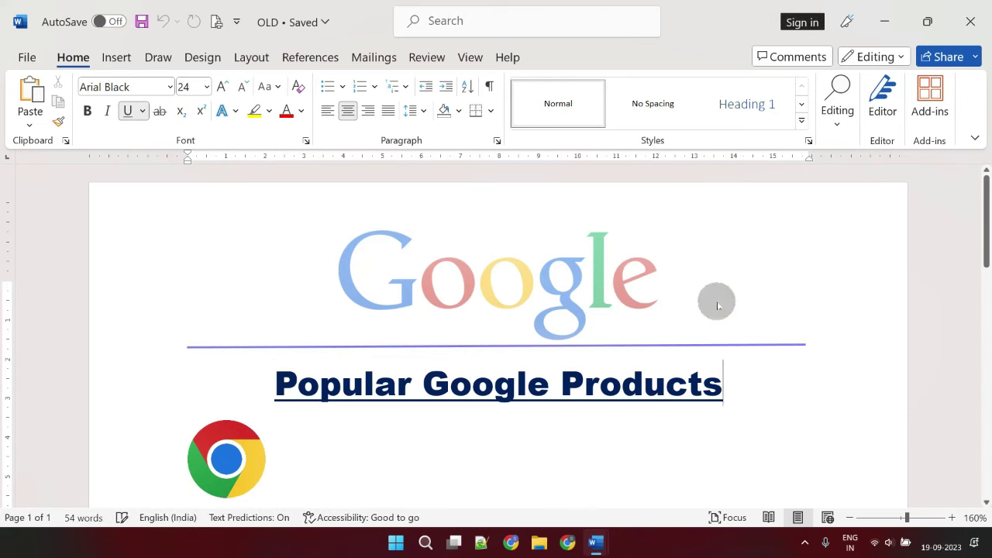
pyautogui.doubleClick(718, 303)
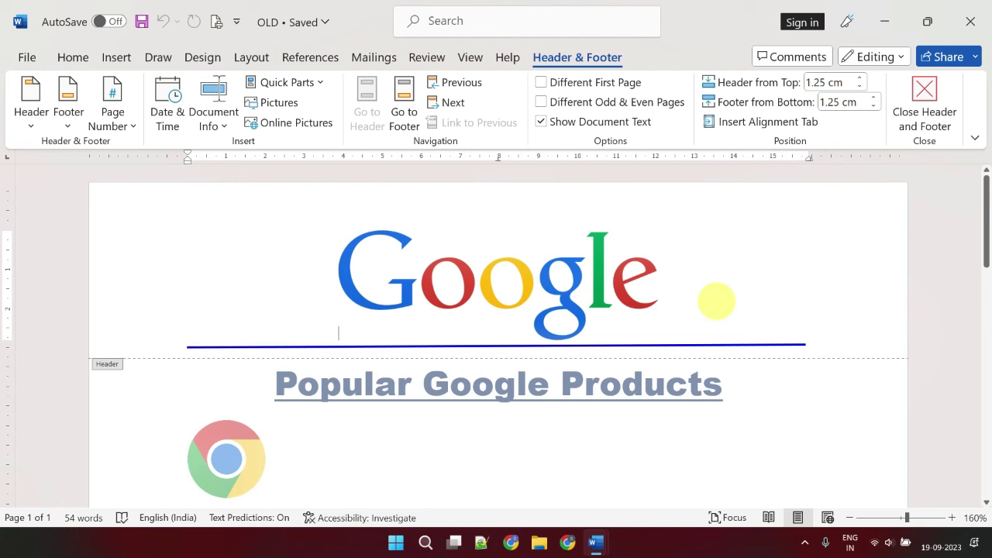
pyautogui.hotkey('ctrl', 'a')
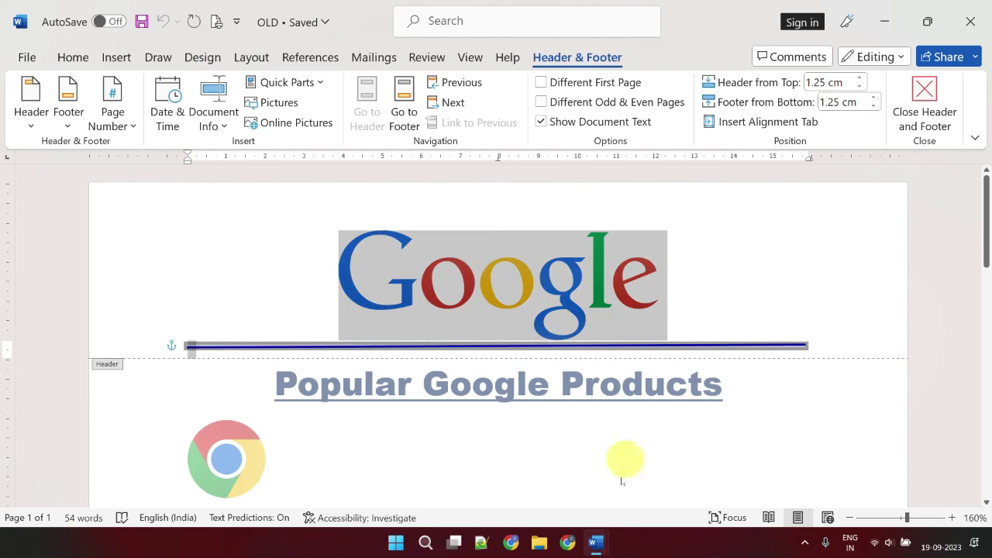
# - In NEW, add an empty line above the title and place the Google logo there
pyautogui.click(602, 543)
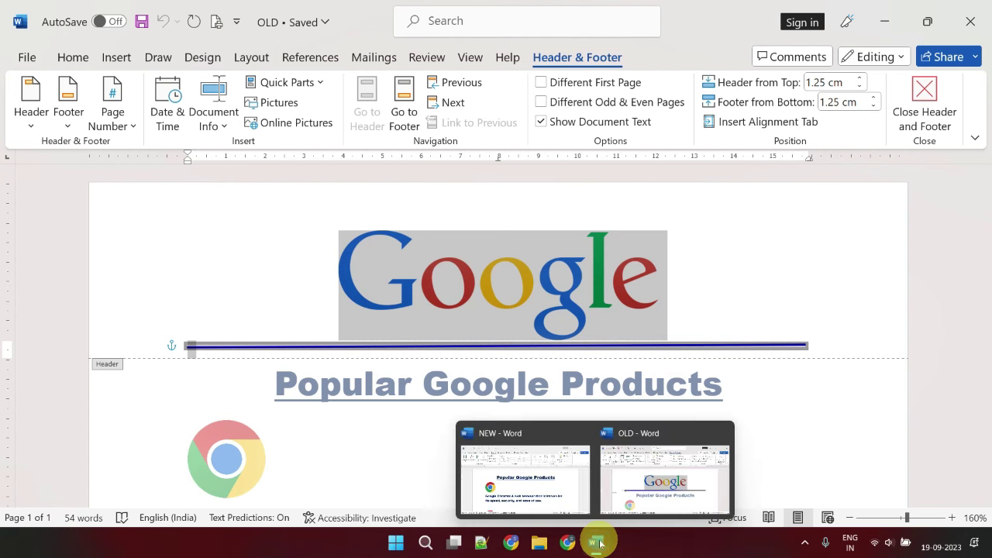
pyautogui.click(557, 483)
pyautogui.click(282, 207)
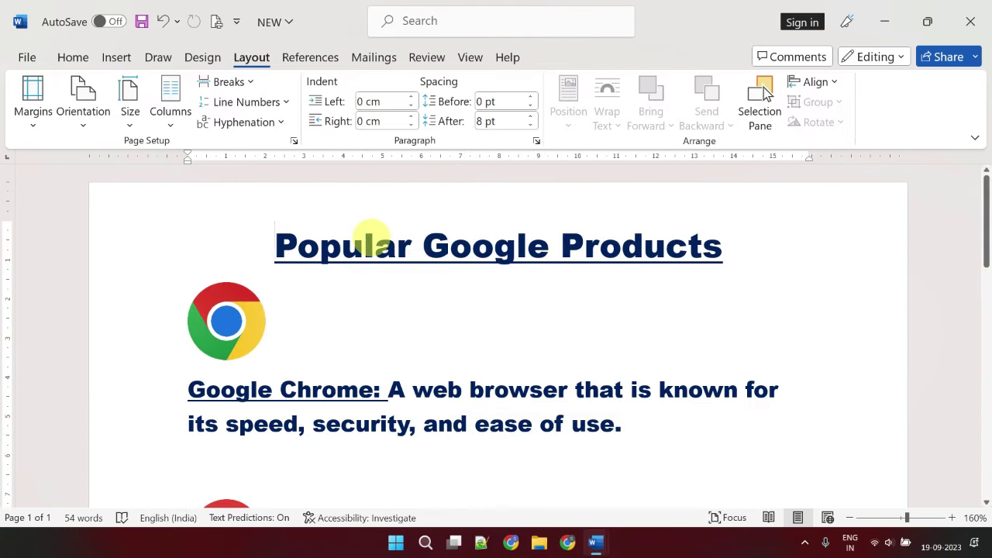
pyautogui.press('Return')
pyautogui.moveTo(373, 240); pyautogui.dragTo(372, 240)
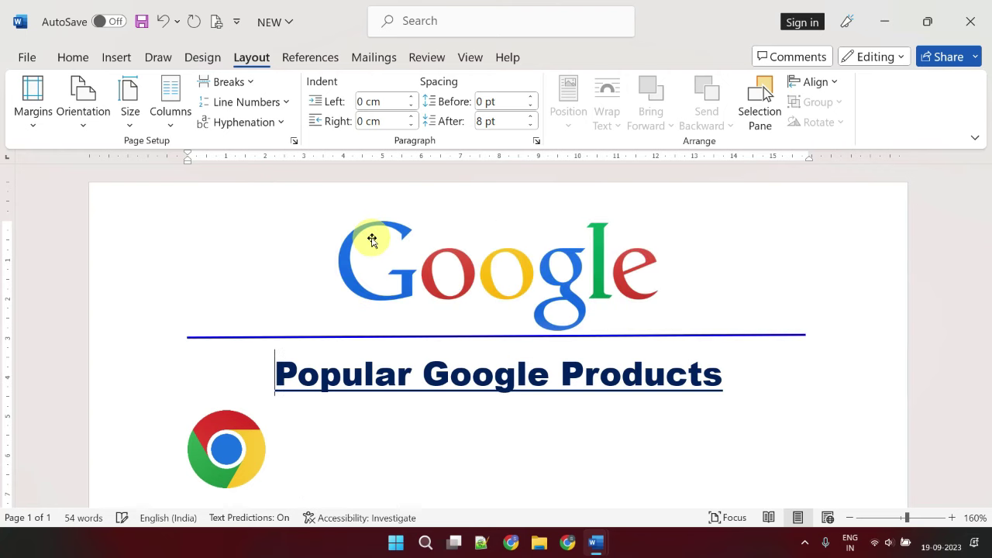
# - Click into NEW's body just below the Chrome logo
pyautogui.click(545, 456)
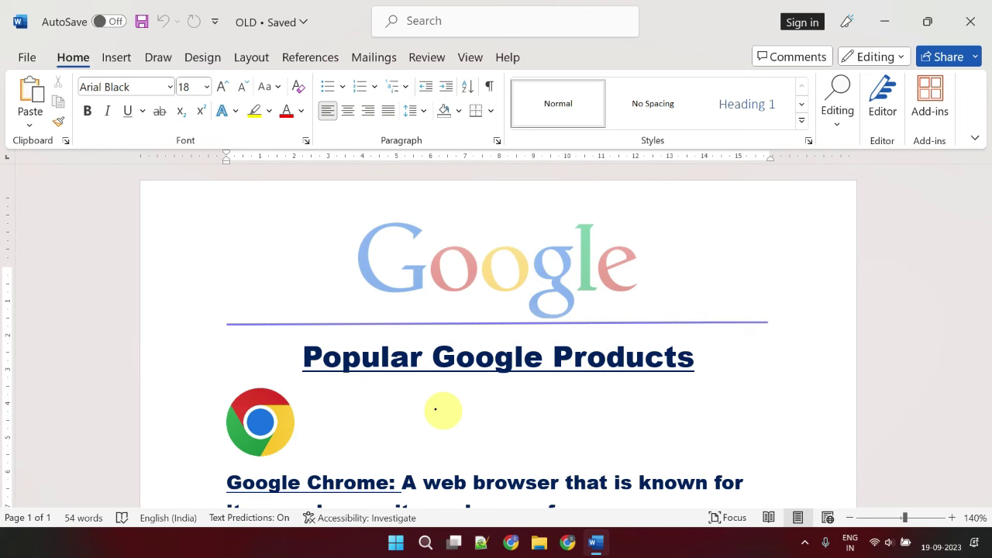
# - Open Word Options at the Quick Access Toolbar page
pyautogui.click(27, 57)
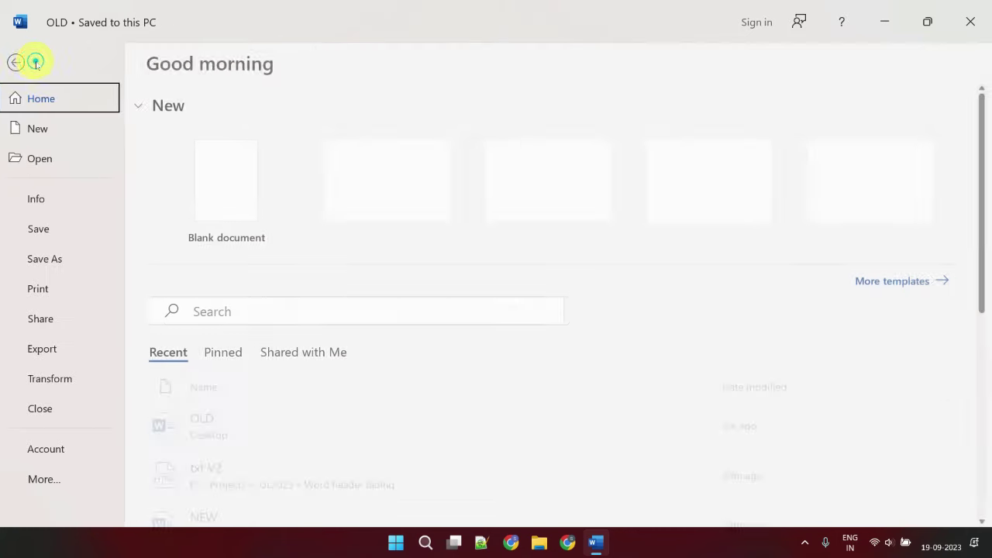
pyautogui.click(74, 482)
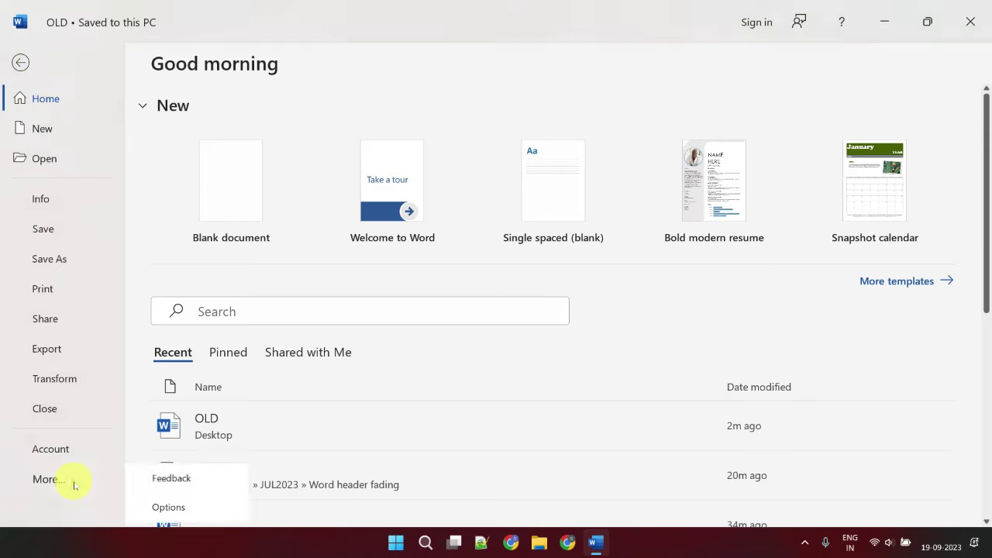
pyautogui.click(187, 508)
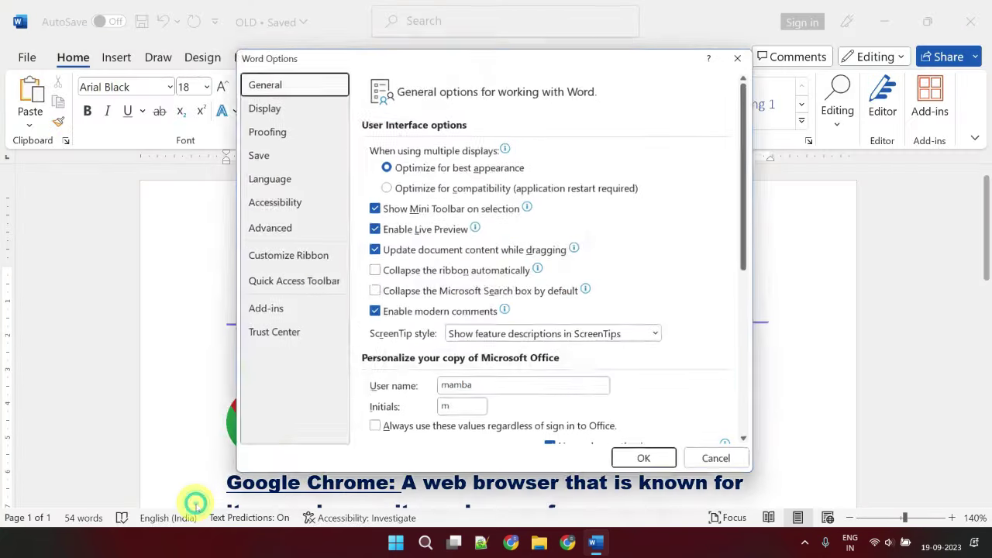
pyautogui.click(288, 284)
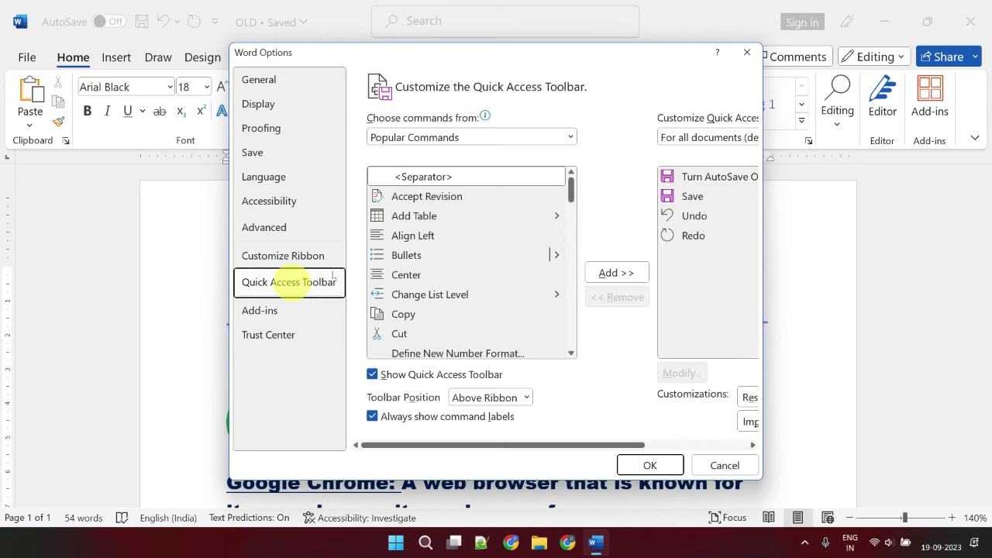
# - Add Print Preview Edit Mode from All Commands to the quick access list
pyautogui.click(561, 137)
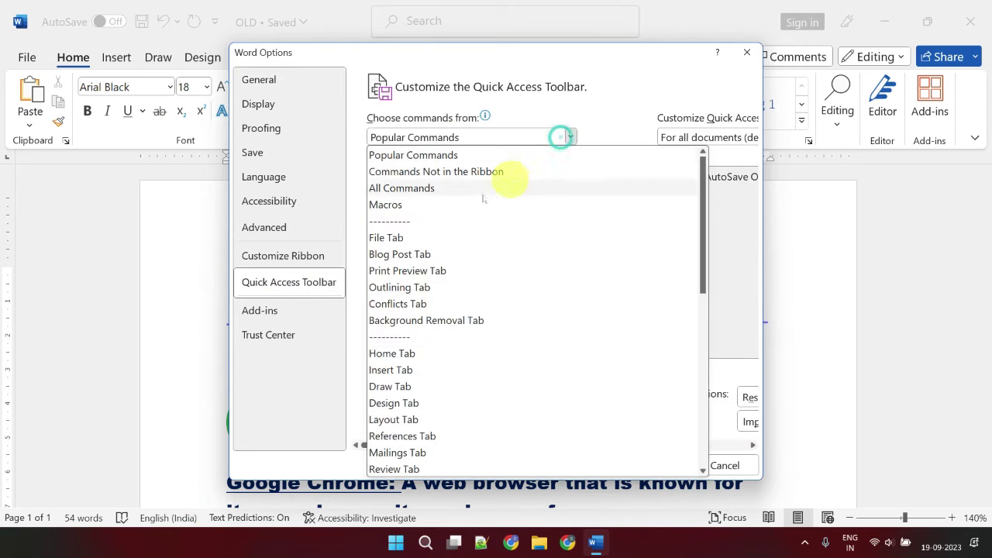
pyautogui.click(431, 190)
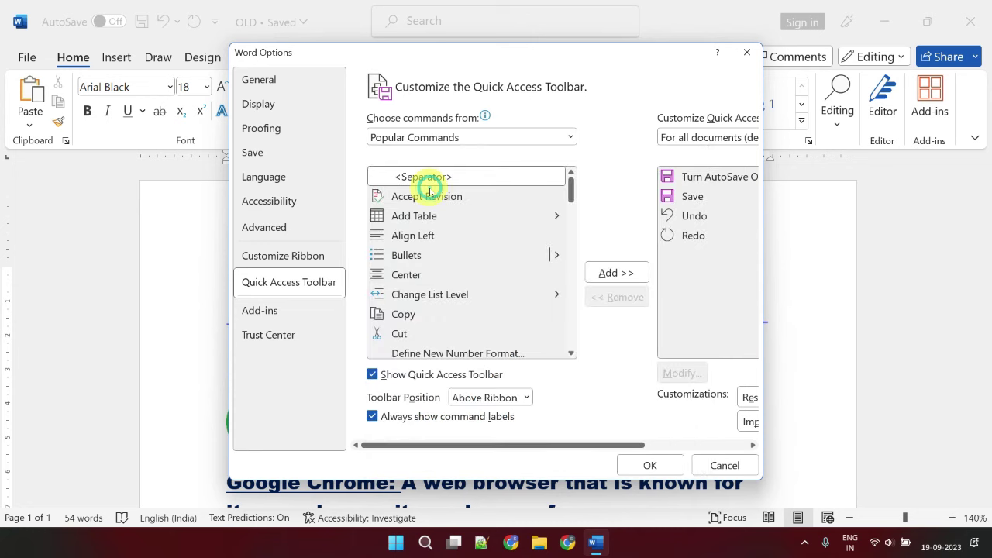
pyautogui.write('print')
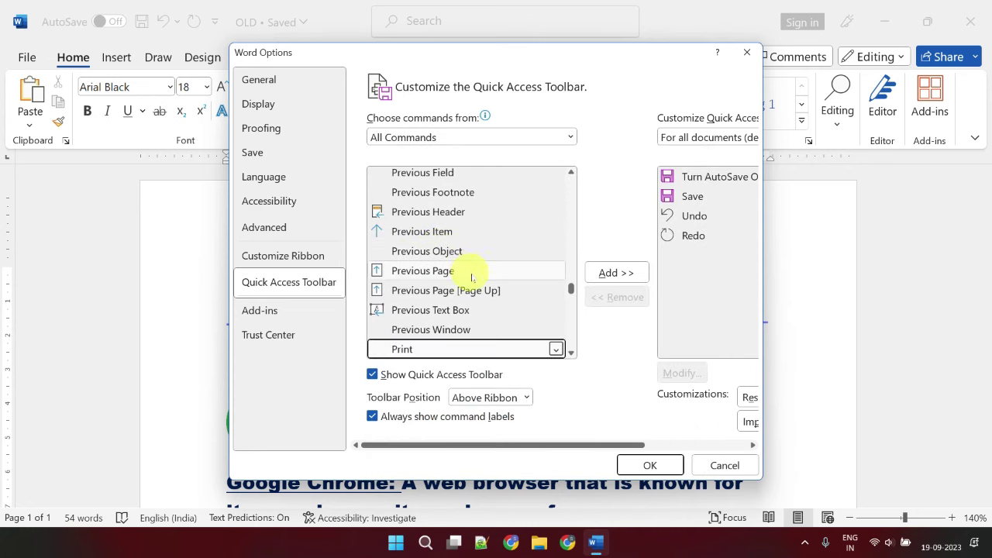
pyautogui.scroll(-2, 449, 287)
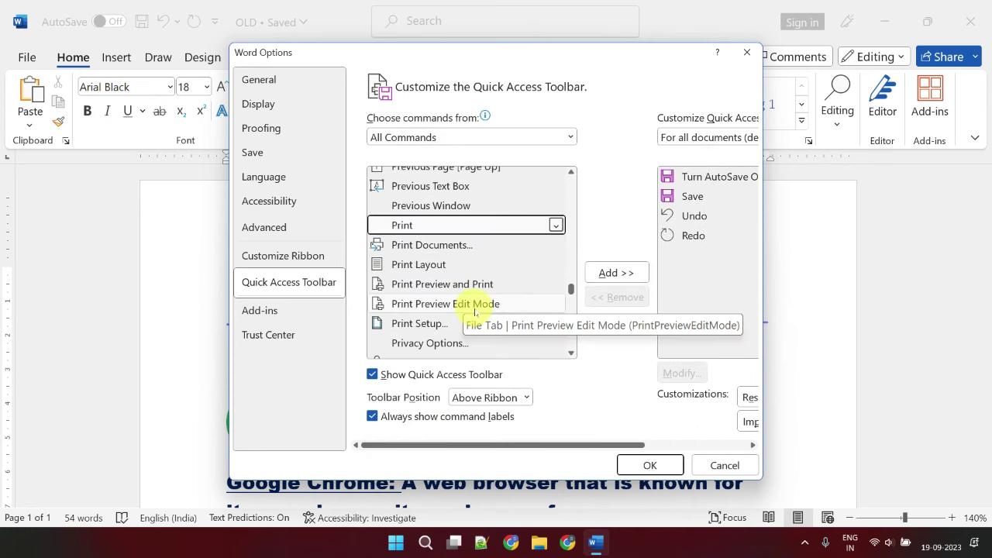
pyautogui.click(476, 306)
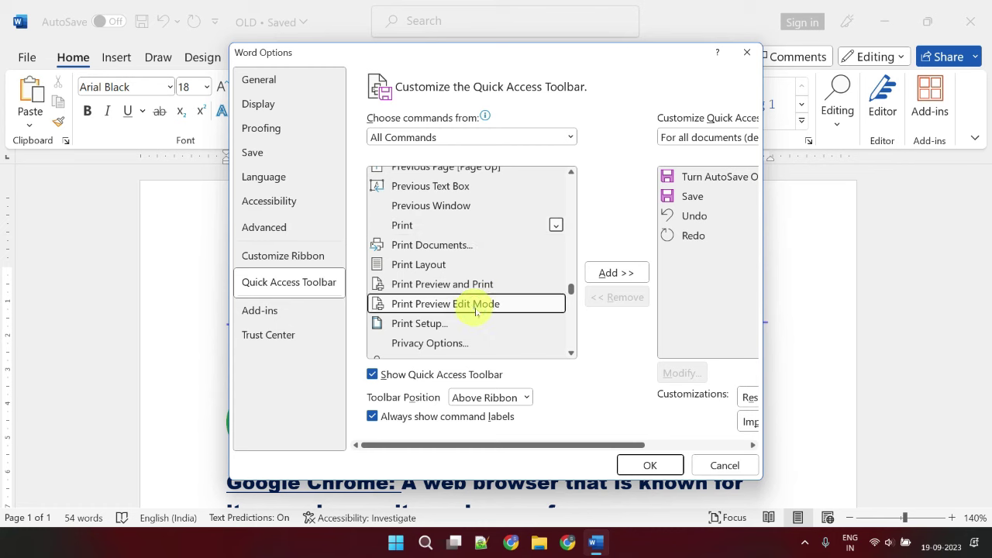
pyautogui.click(617, 273)
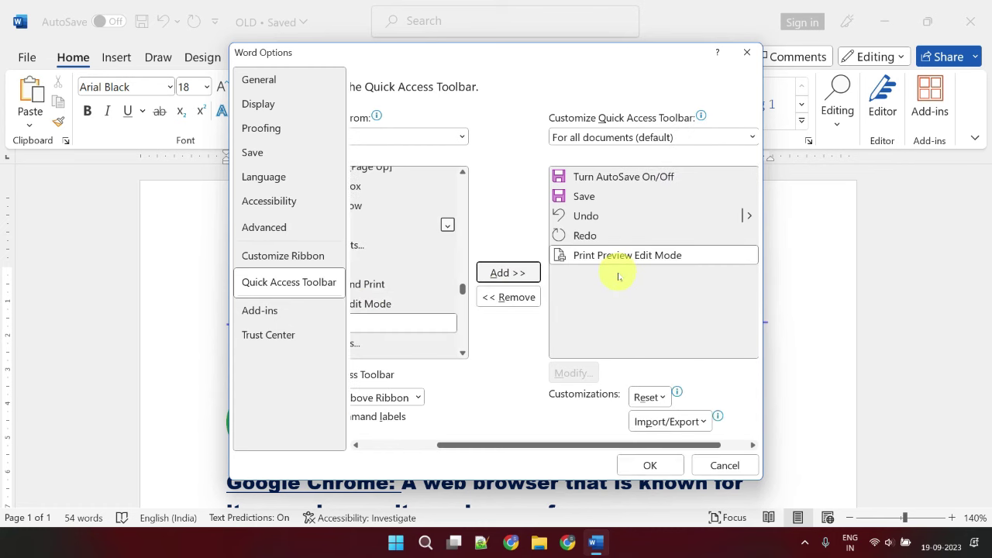
pyautogui.moveTo(587, 445); pyautogui.dragTo(511, 445)
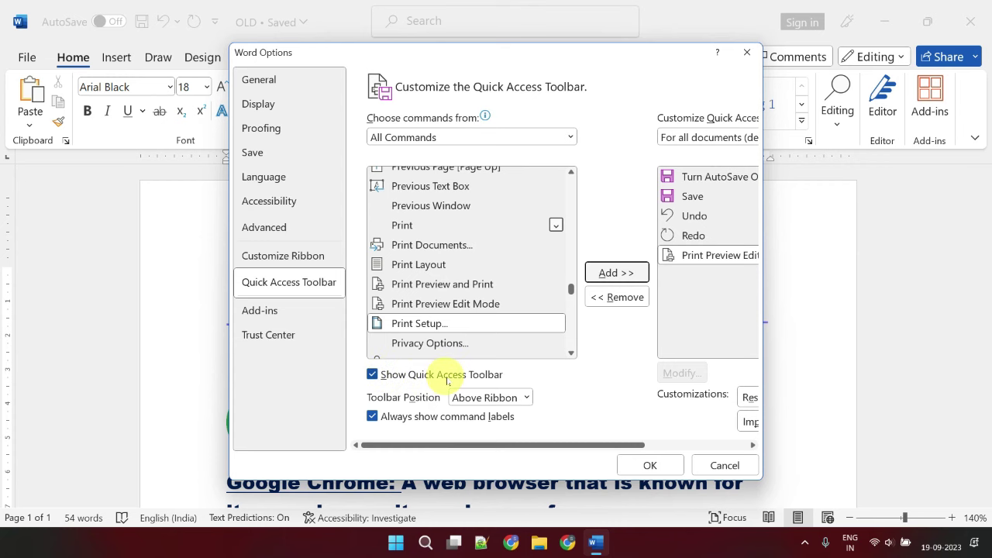
# - Open OLD in Print Preview Edit Mode, zoomed in with the Magnifier off
pyautogui.click(650, 465)
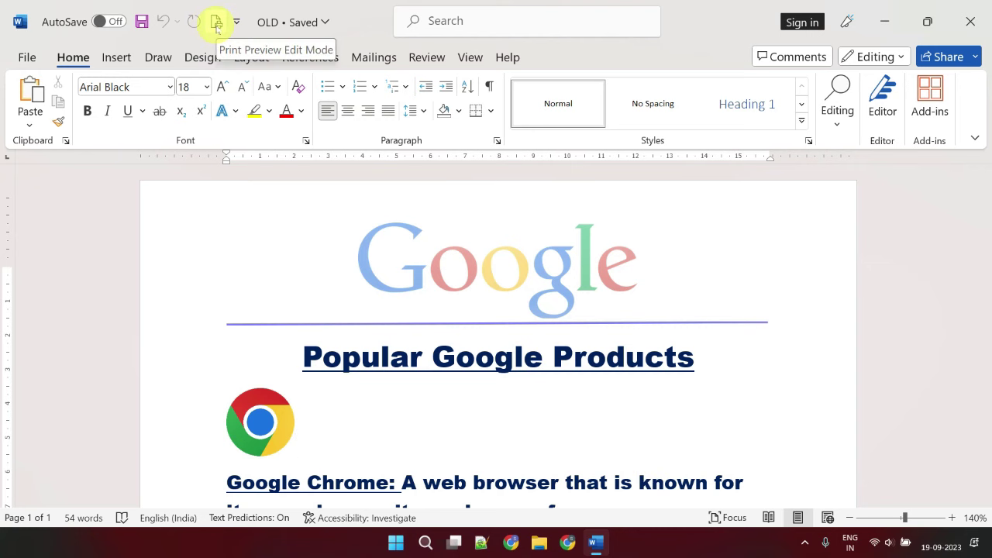
pyautogui.click(216, 23)
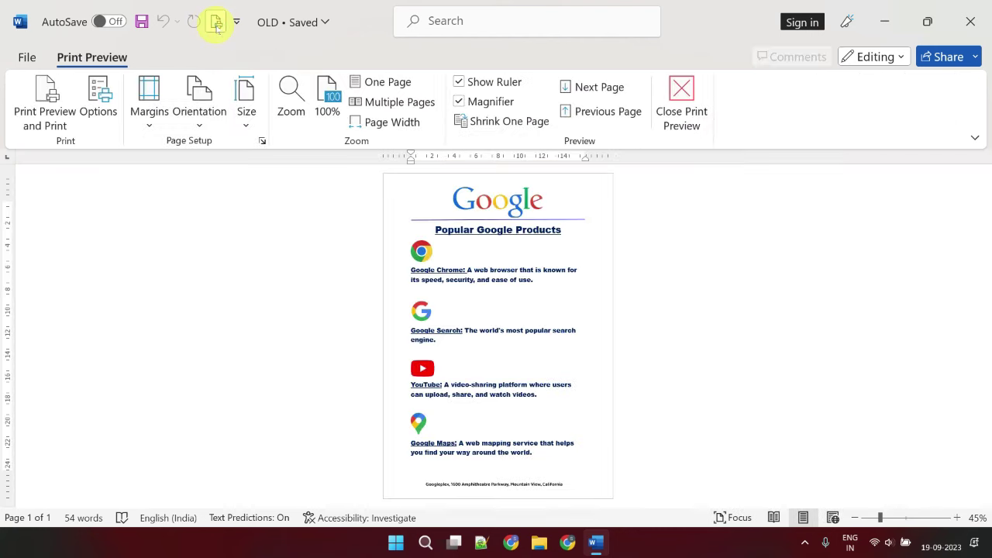
pyautogui.click(690, 346)
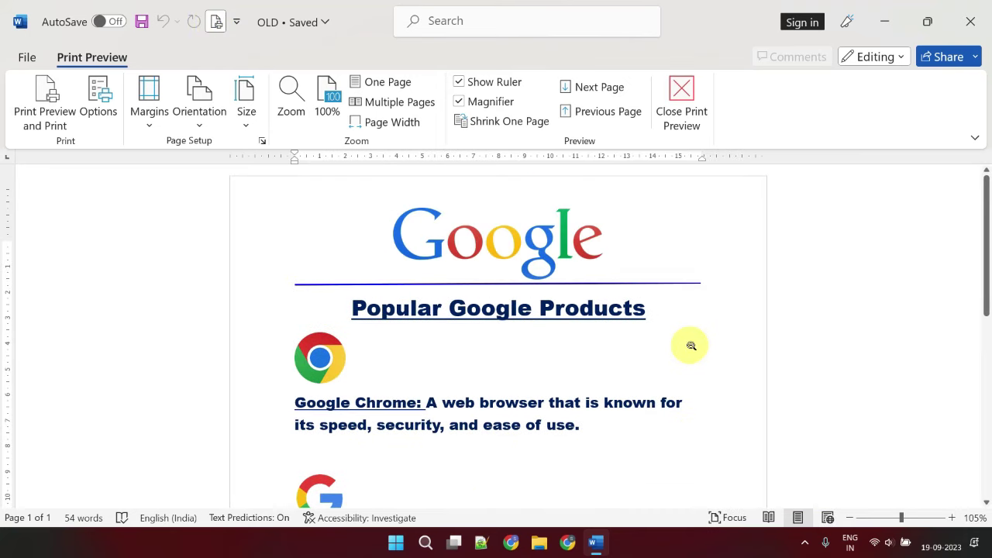
pyautogui.click(459, 102)
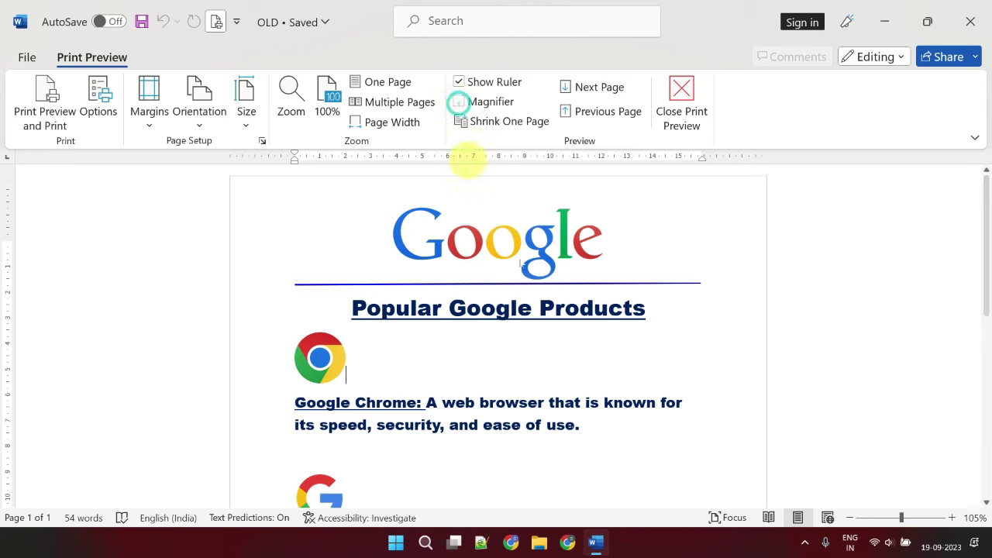